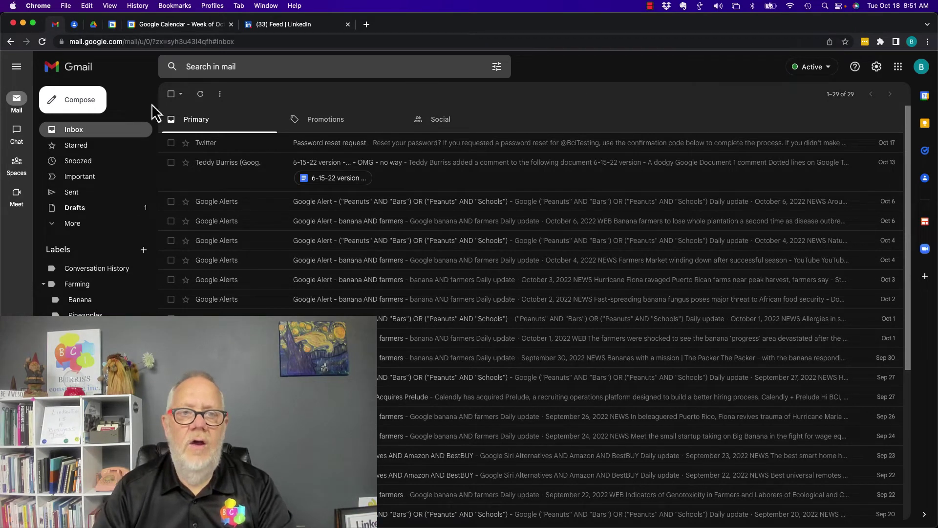
Start a new full-screen Gmail message, then discard the unfinished draft
left_click(80, 99)
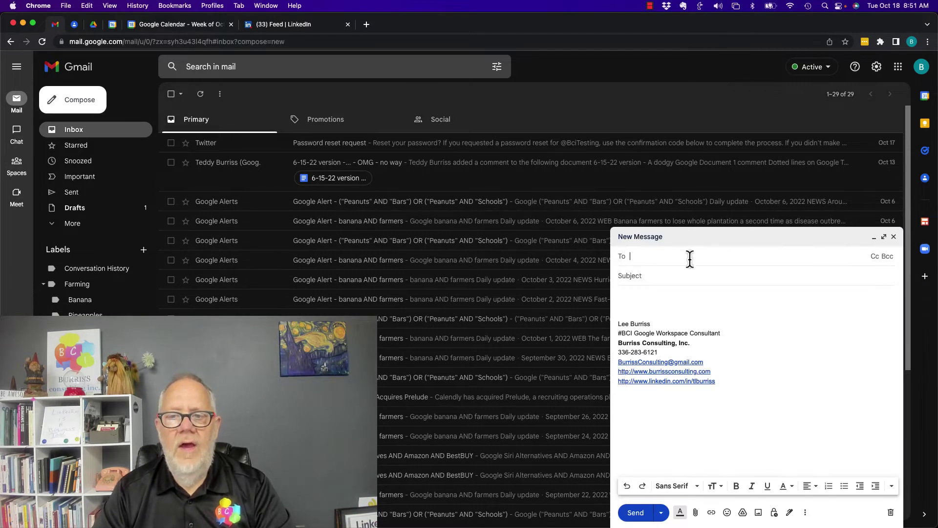
left_click(884, 236)
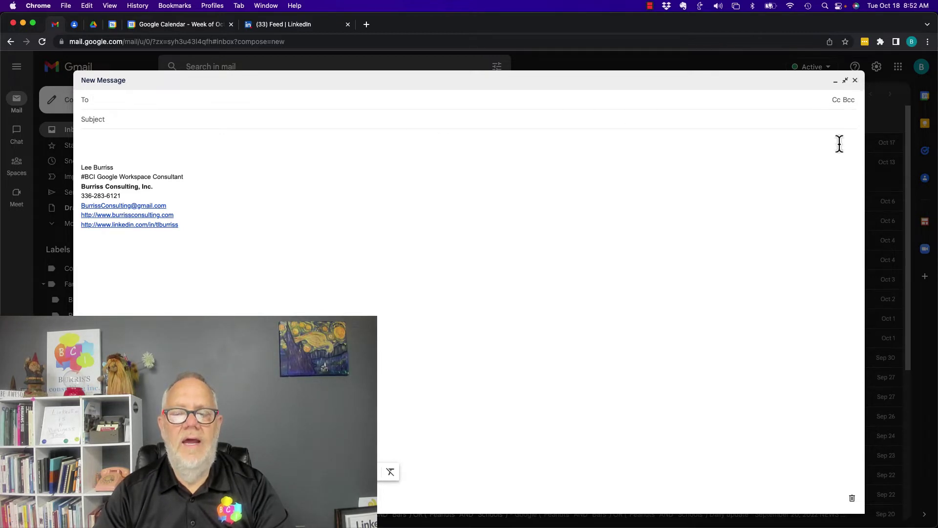
left_click(852, 498)
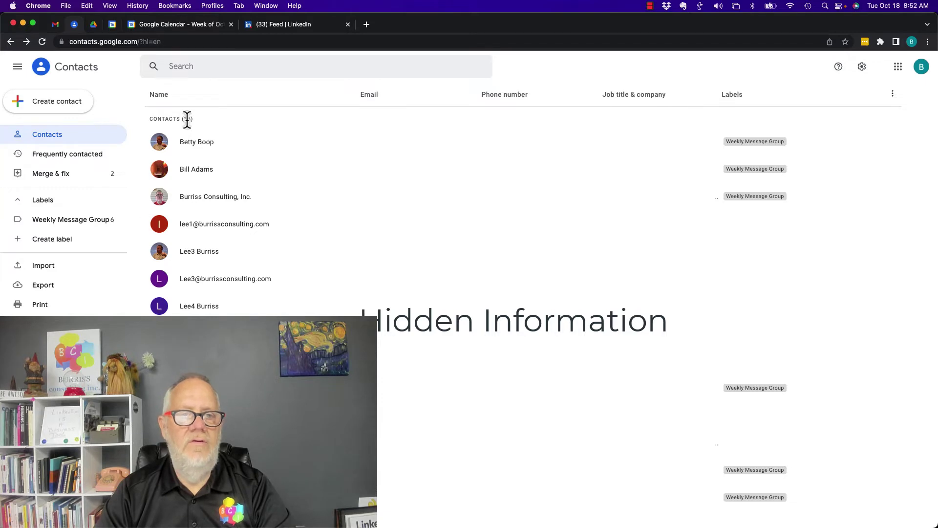
In Google Contacts, create and save a new label named 'testing'
left_click(49, 239)
type("testing")
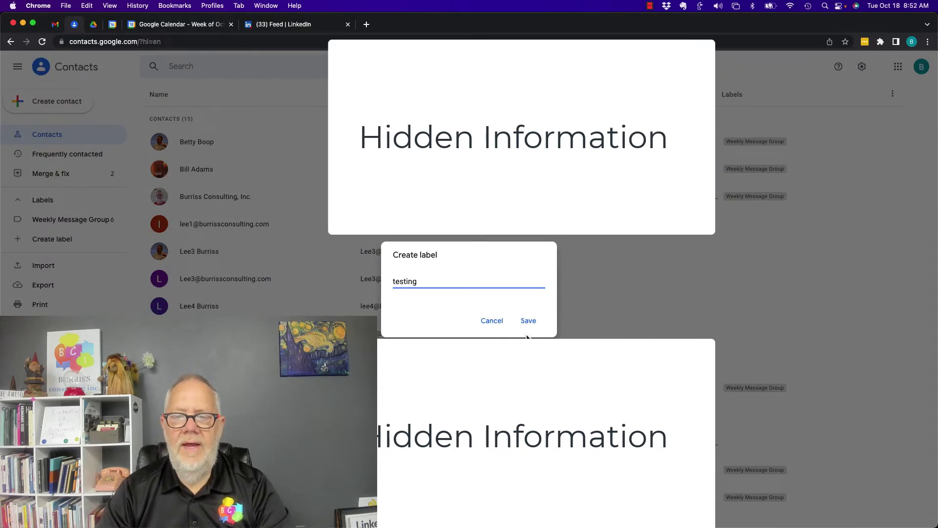
left_click(528, 321)
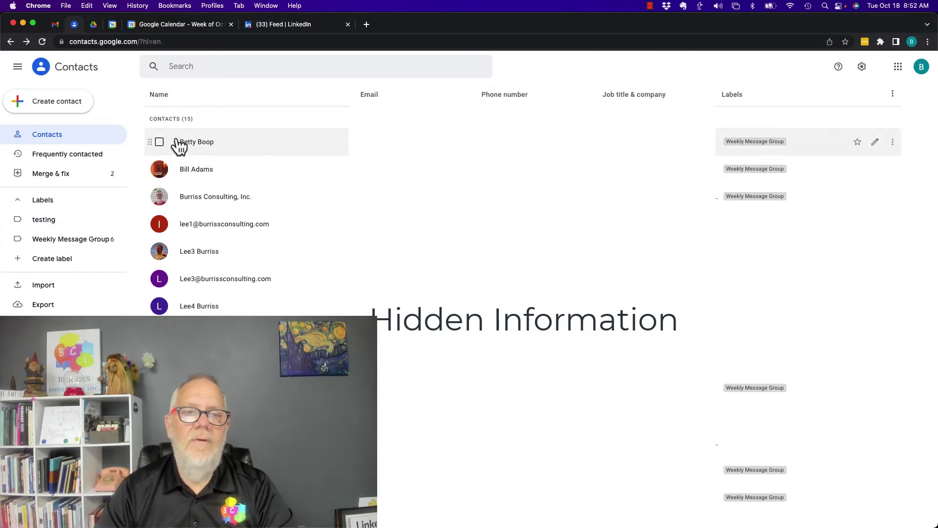
Select the first five contacts in the list and apply the 'testing' label to them
left_click(159, 142)
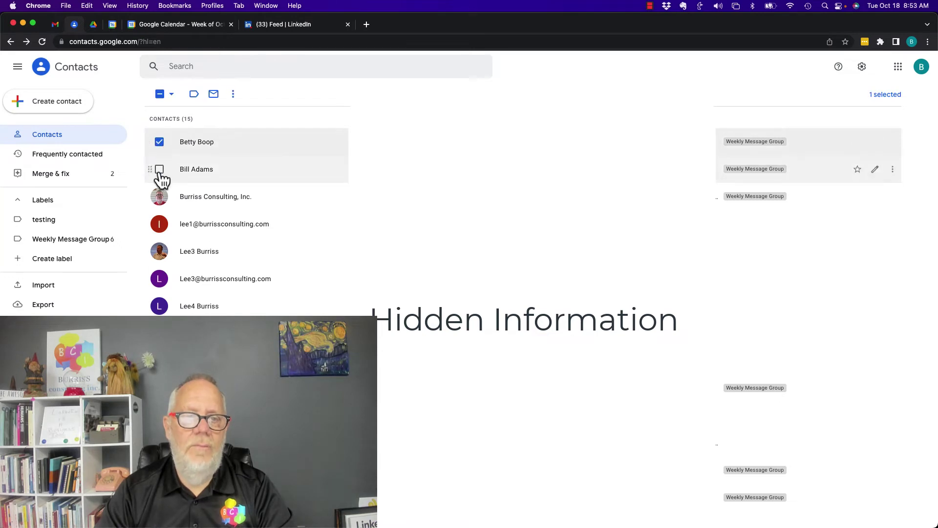
left_click(159, 169)
left_click(160, 197)
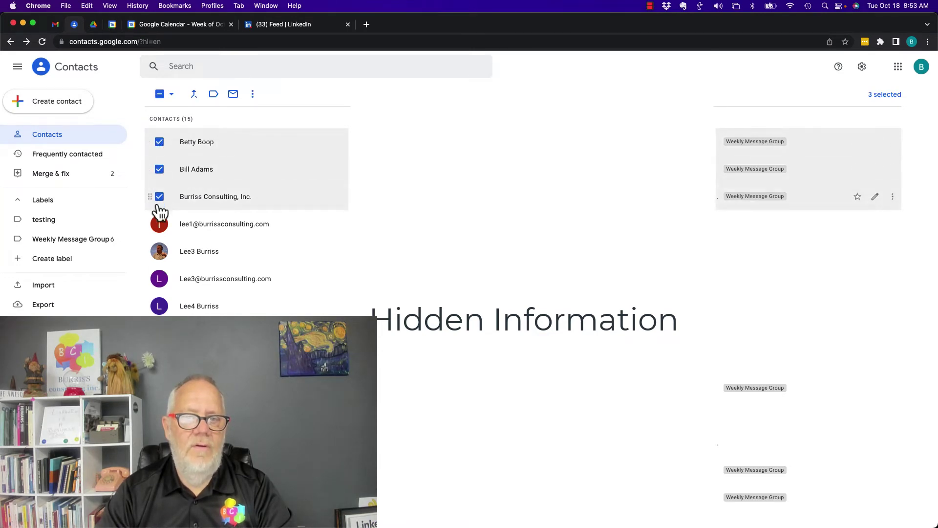
left_click(159, 223)
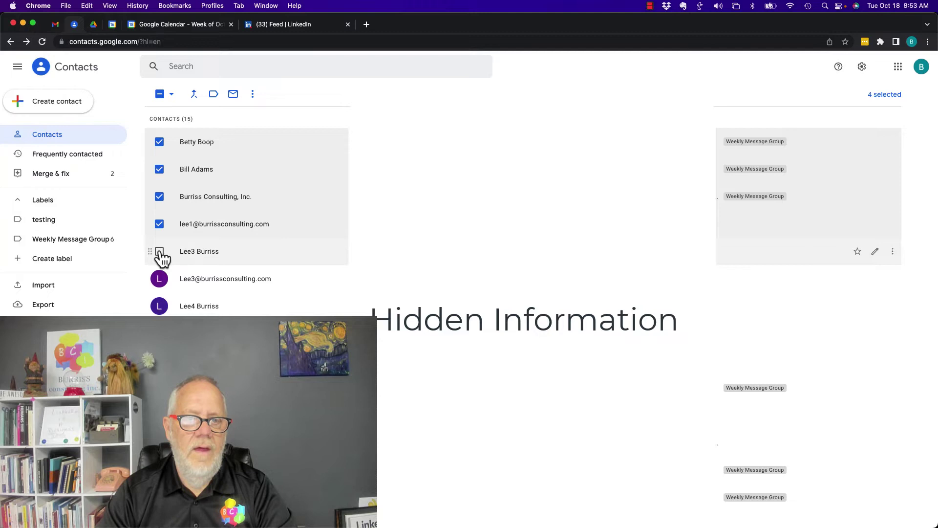
left_click(160, 251)
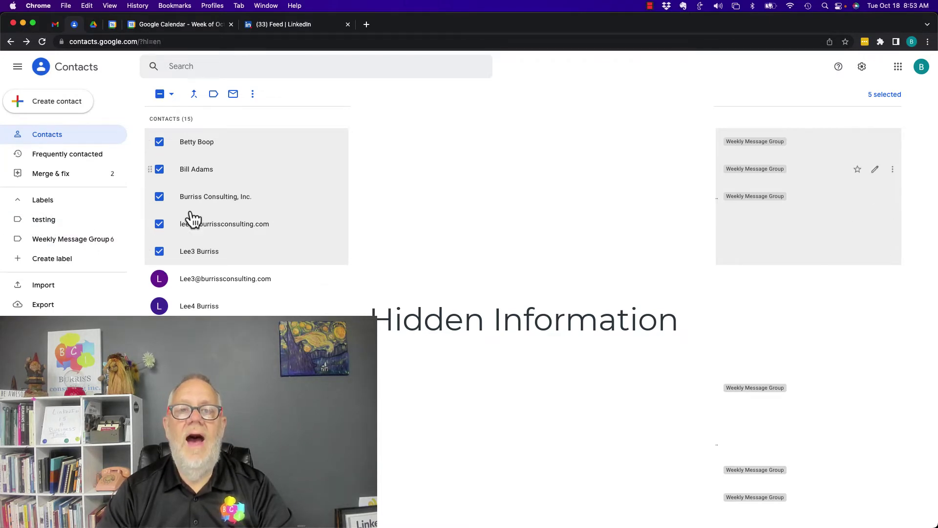
left_click(213, 94)
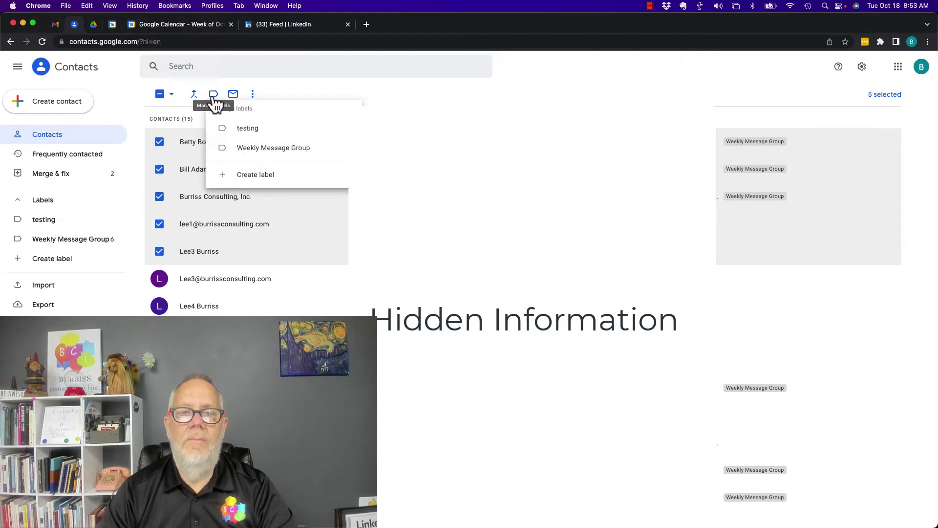
left_click(247, 129)
left_click(260, 180)
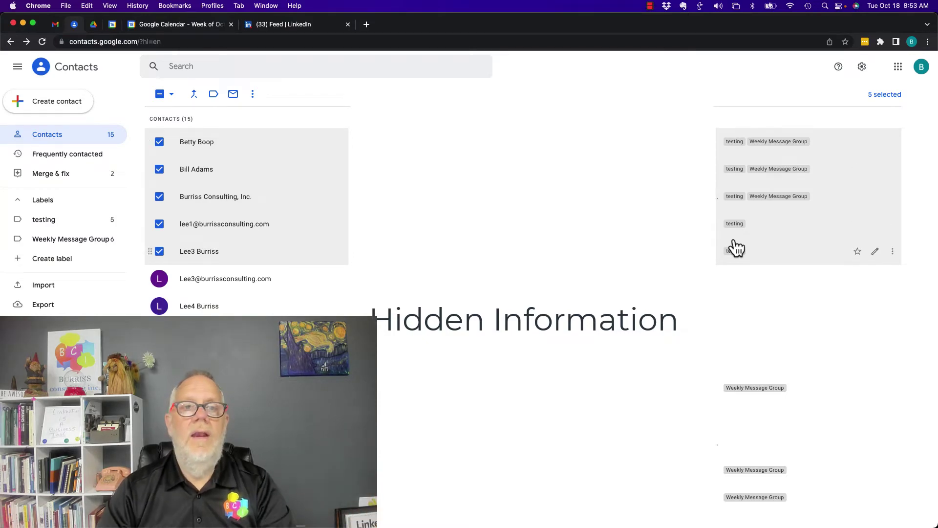
Back in Gmail, start a new message and enlarge it to full screen
left_click(55, 24)
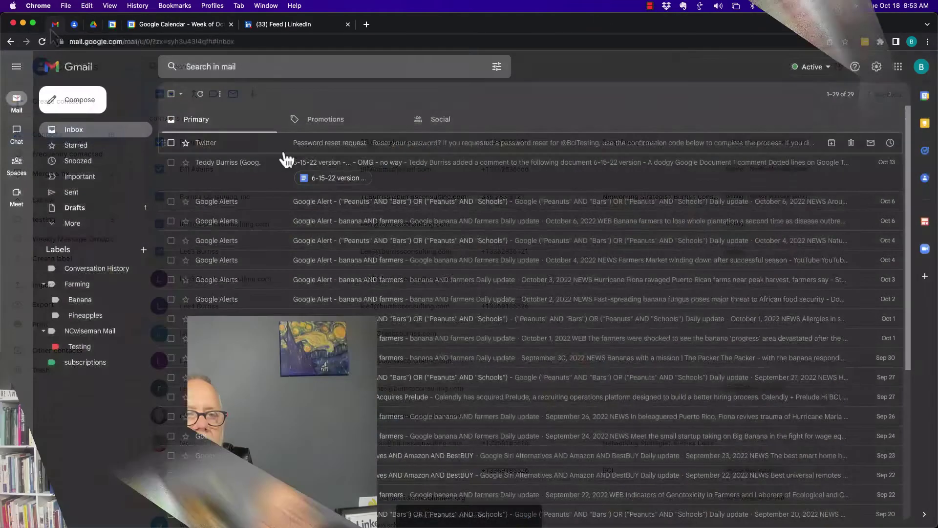
left_click(78, 103)
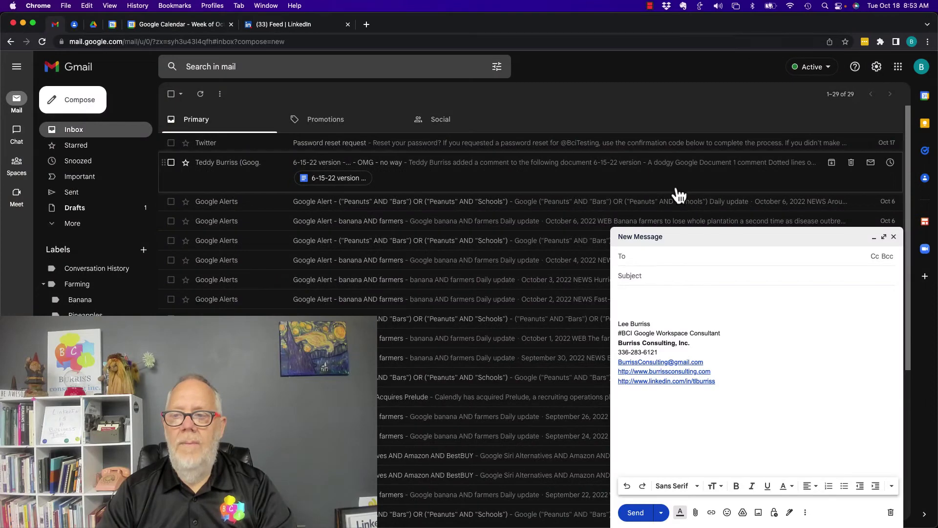
left_click(884, 238)
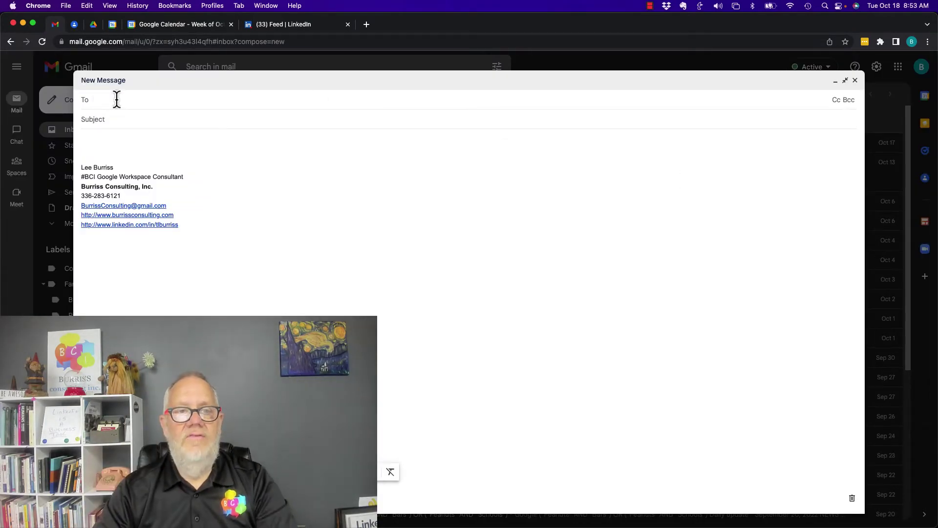
In the To contact picker, filter to the testing group, select all and insert
left_click(85, 101)
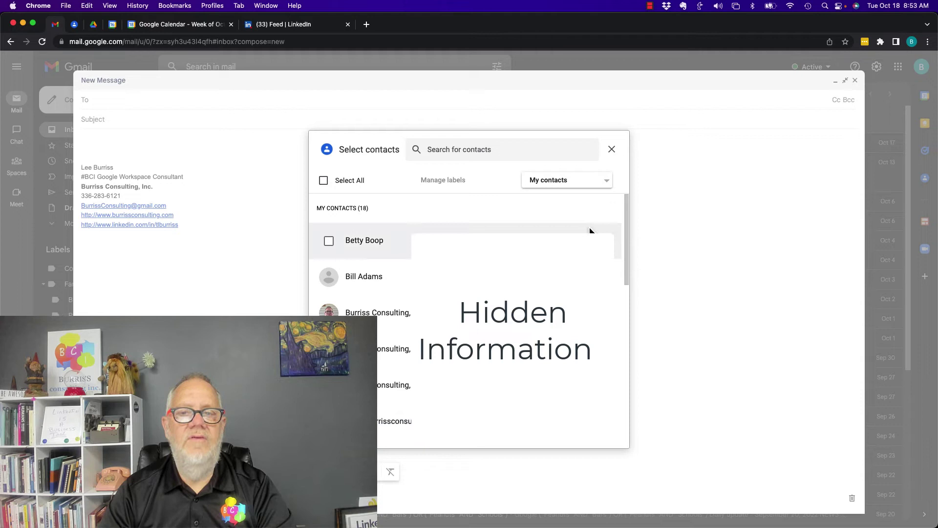
left_click(606, 189)
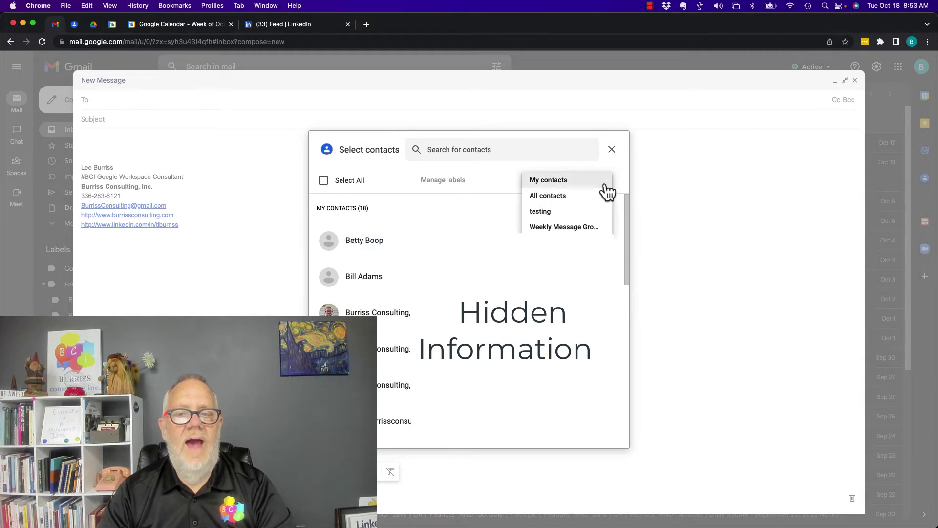
left_click(549, 212)
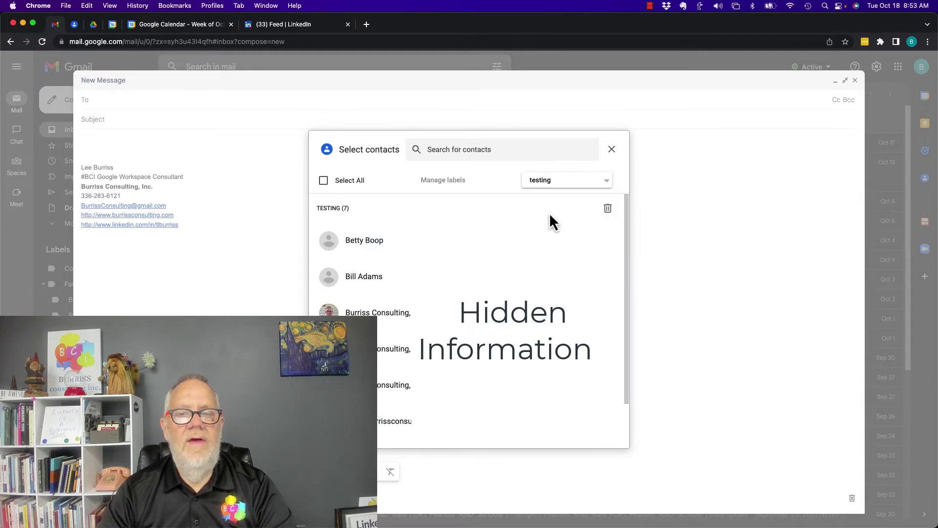
left_click(324, 181)
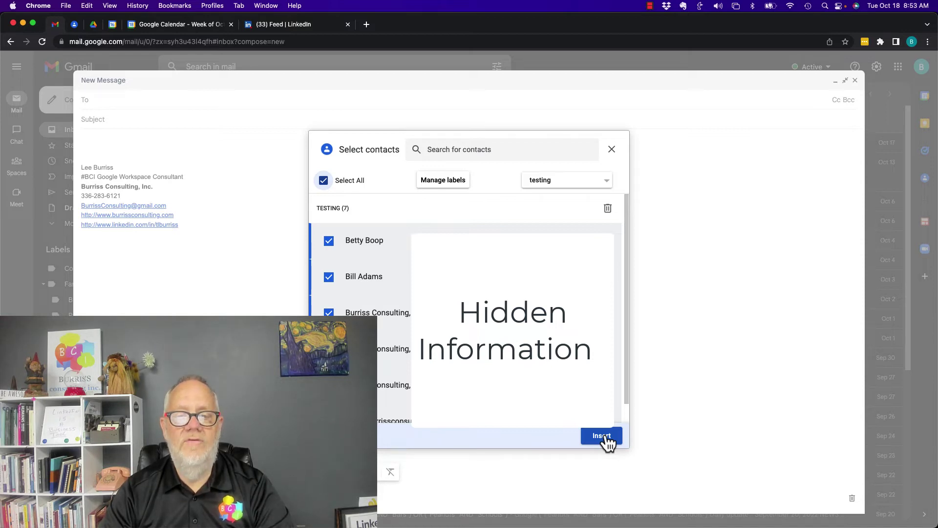
left_click(611, 150)
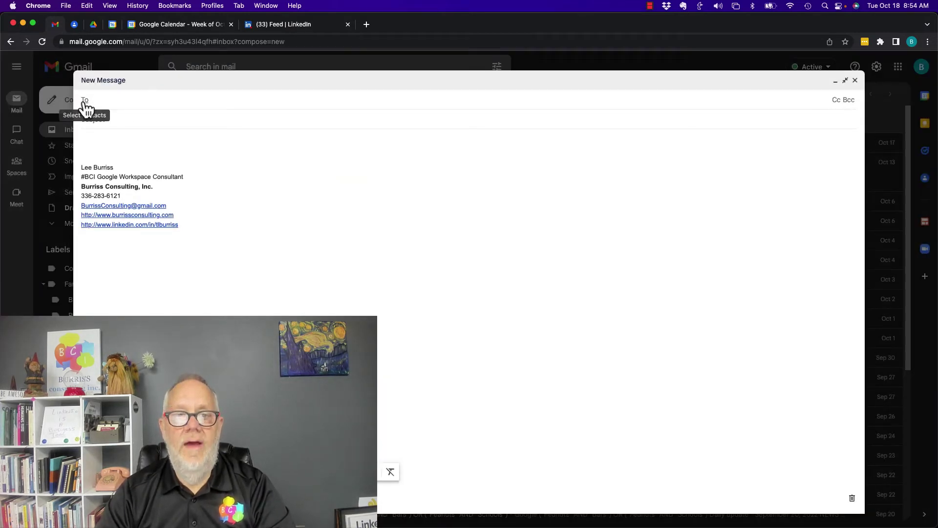
Expand the 'testing' group into five To recipients, then remove all but the first
type("tes")
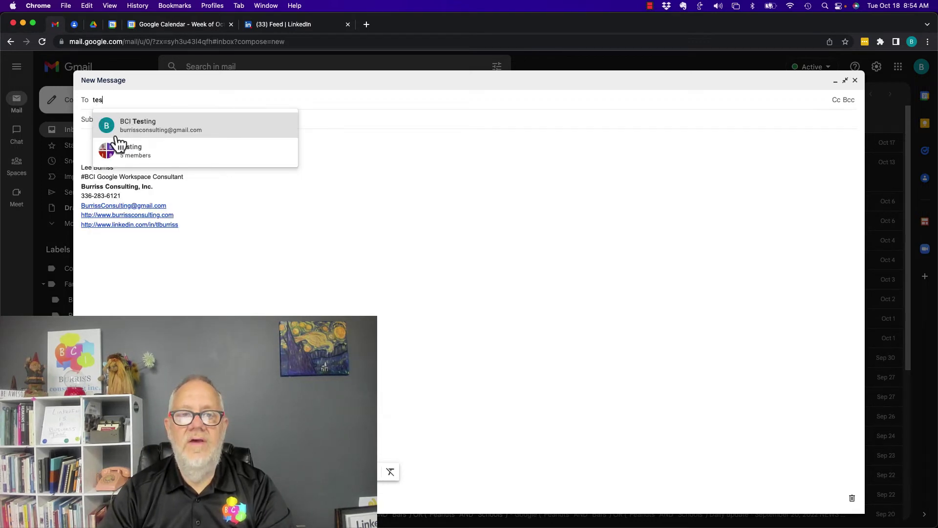
left_click(139, 164)
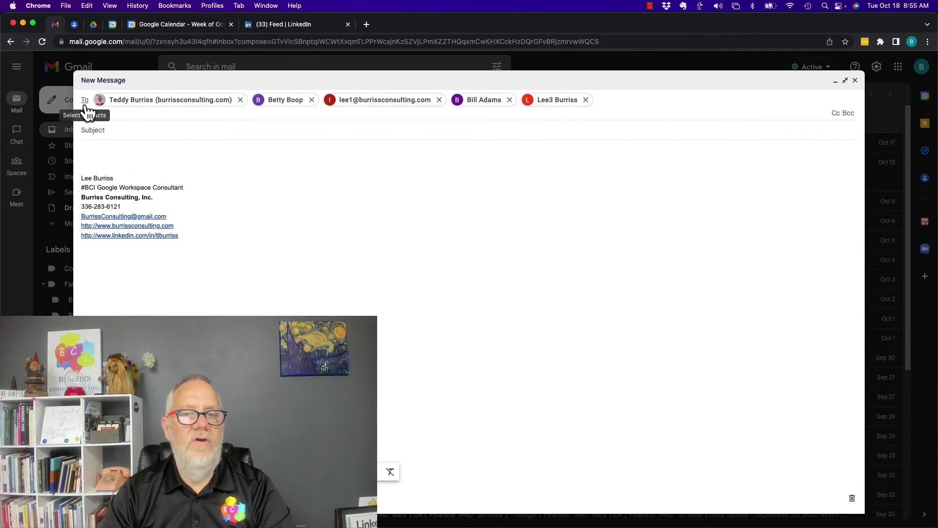
left_click(586, 99)
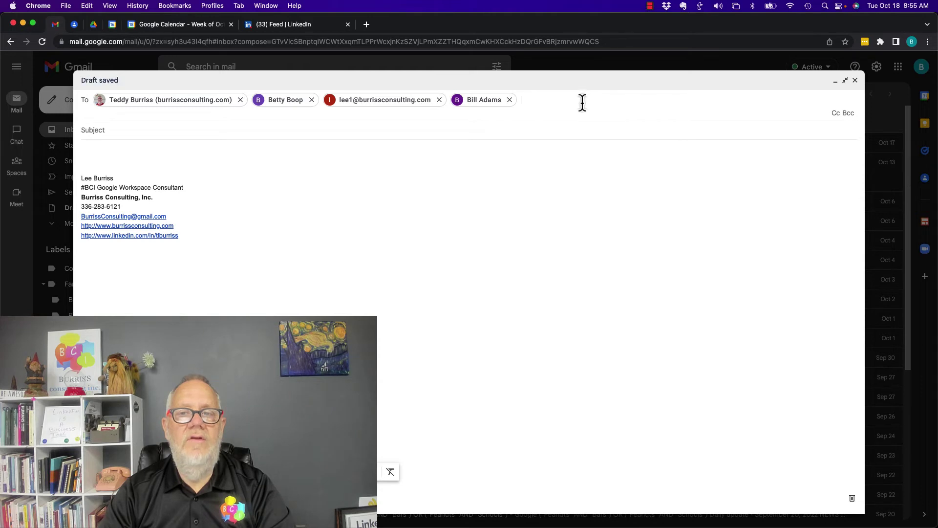
left_click(510, 100)
left_click(439, 99)
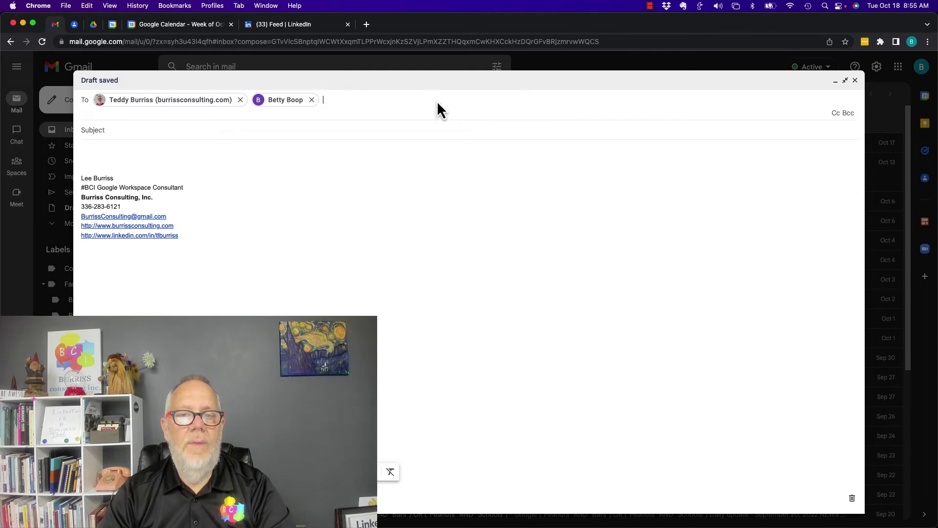
left_click(311, 100)
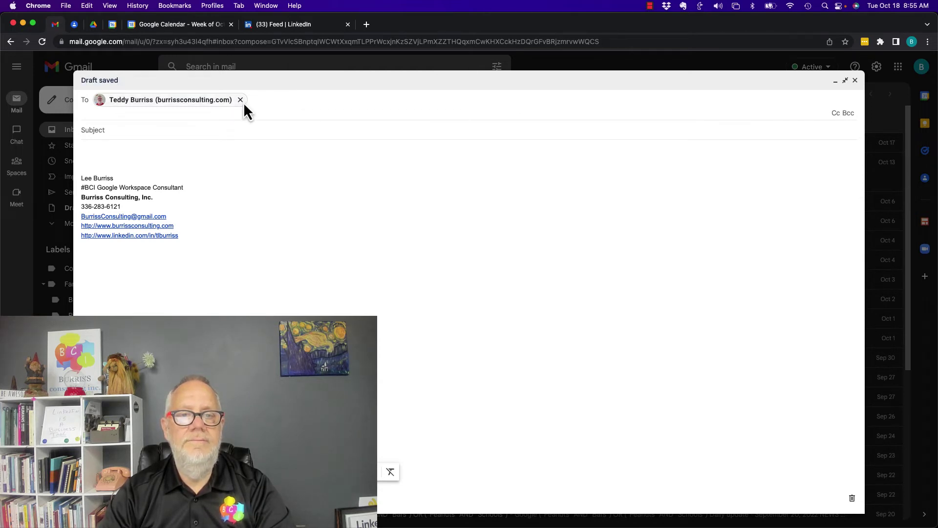
Remove the last To recipient, then add a Cc line and try typing 'test' there
left_click(240, 100)
left_click(837, 102)
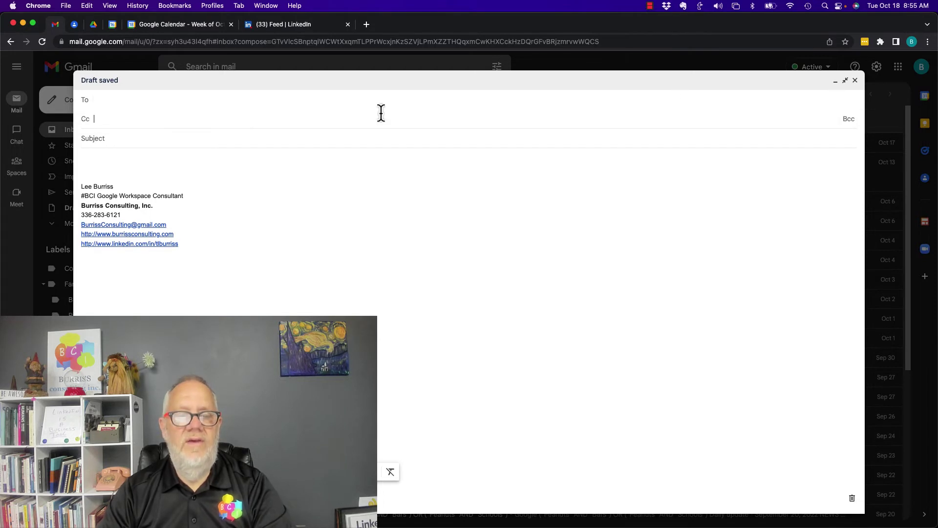
type("test")
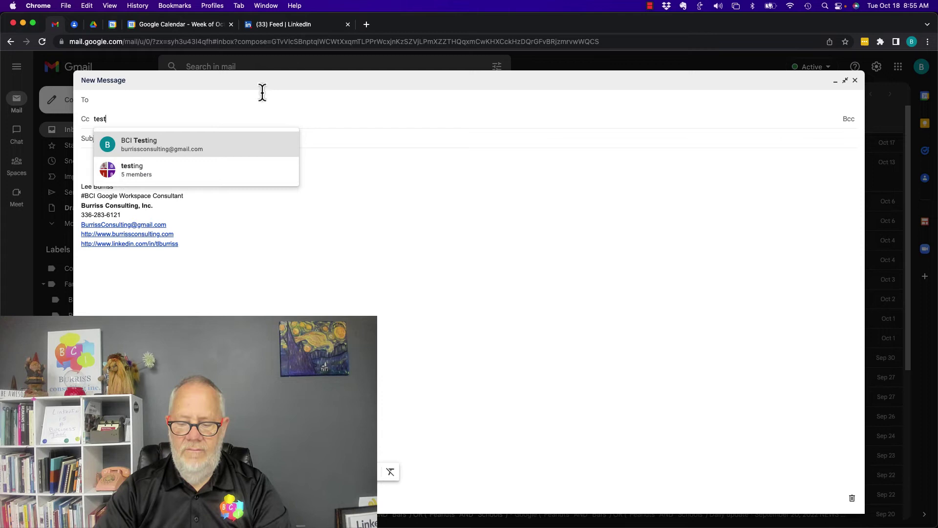
key("BackSpace")
key("BackSpace")
key("BackSpace")
key("BackSpace")
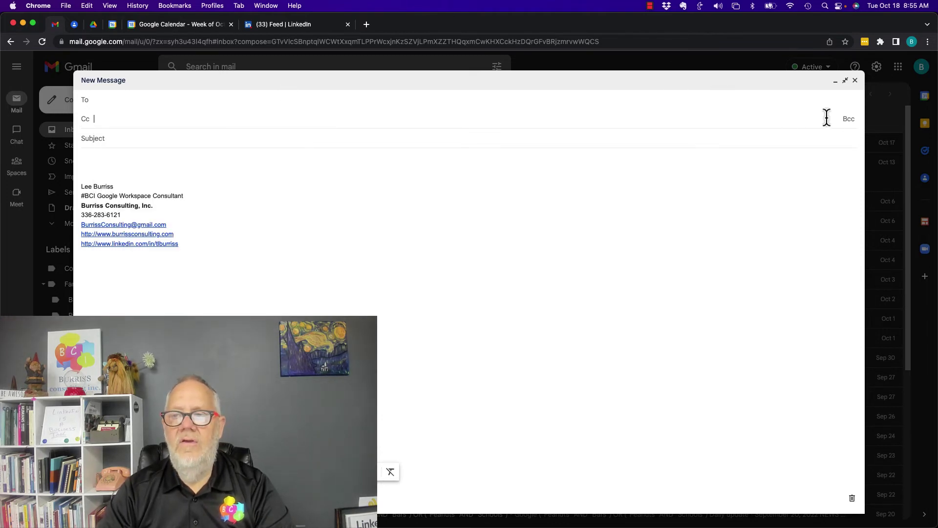
Add a Bcc line, type 'test' and accept the testing group into Bcc
left_click(849, 119)
type("test")
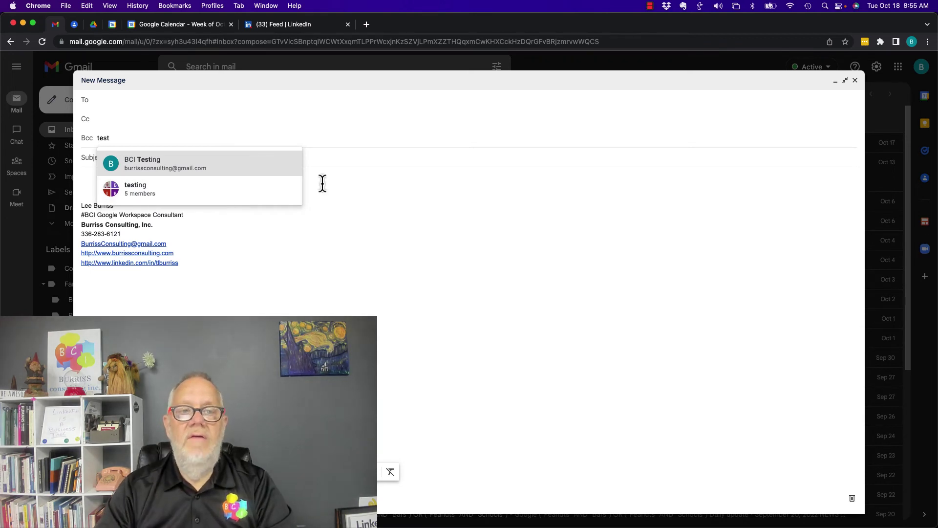
left_click(402, 186)
left_click(113, 99)
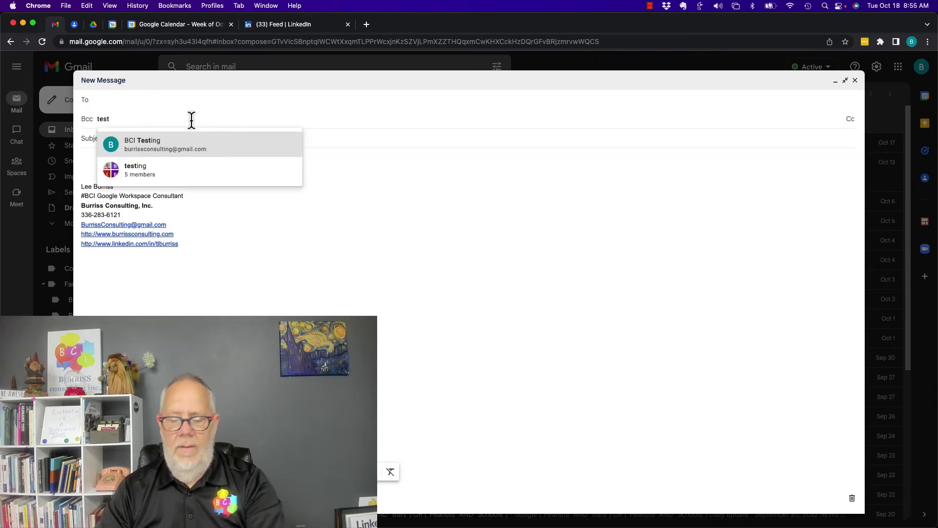
key("BackSpace")
key("BackSpace")
key("BackSpace")
key("BackSpace")
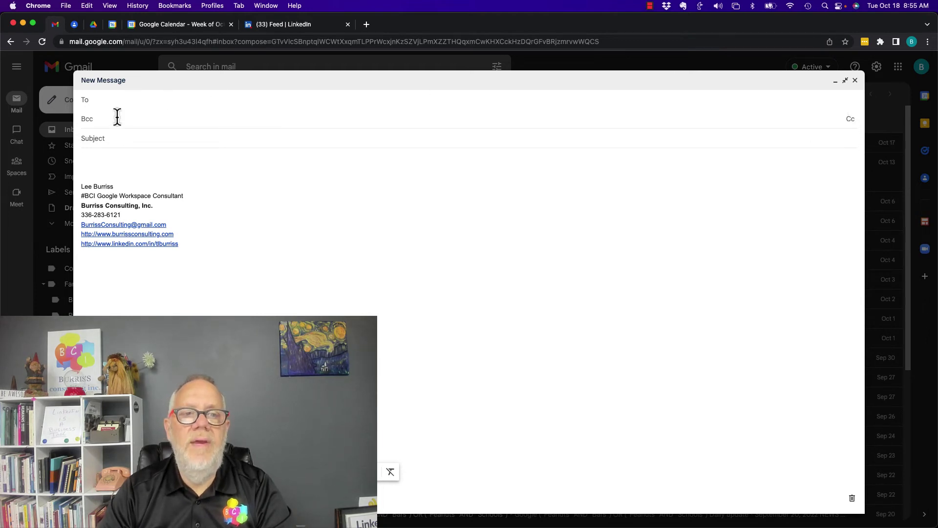
key("super+v")
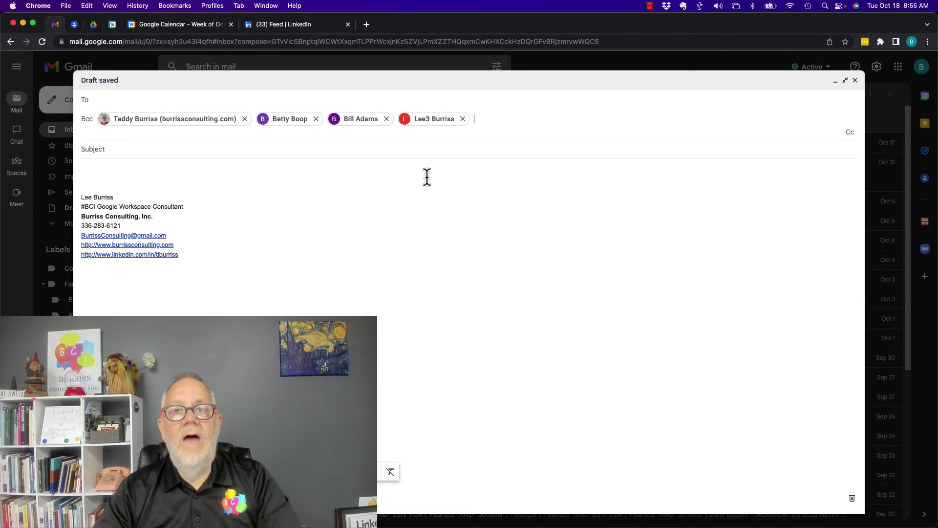